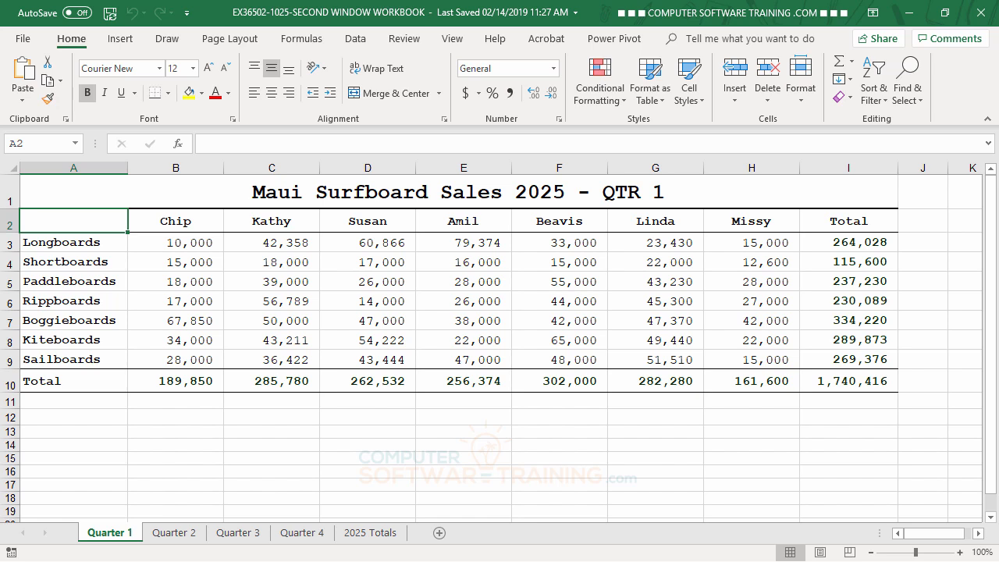
From the Quarter 1 sheet, open a second window of the workbook and move it aside so the original window shows next to it
click(234, 534)
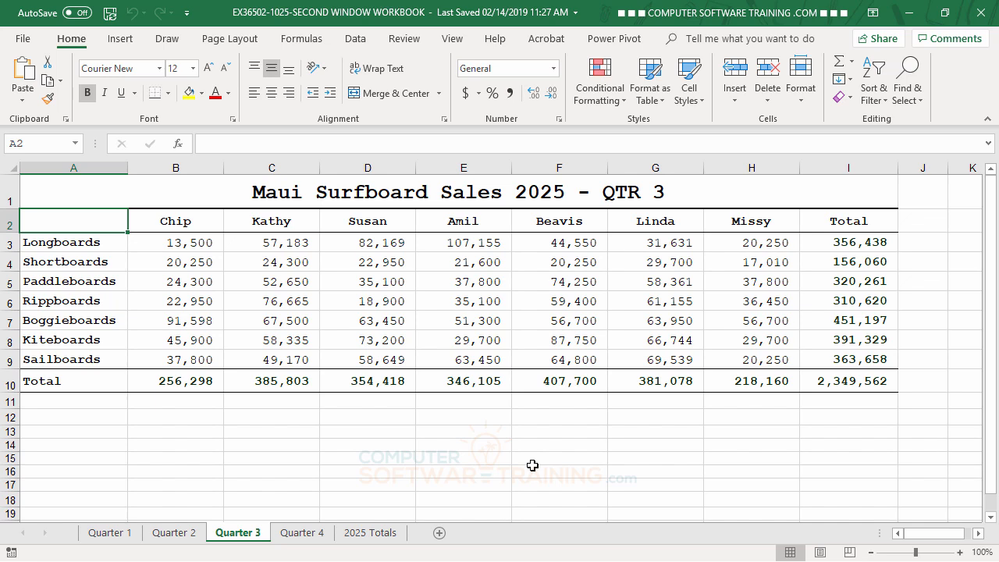
click(110, 534)
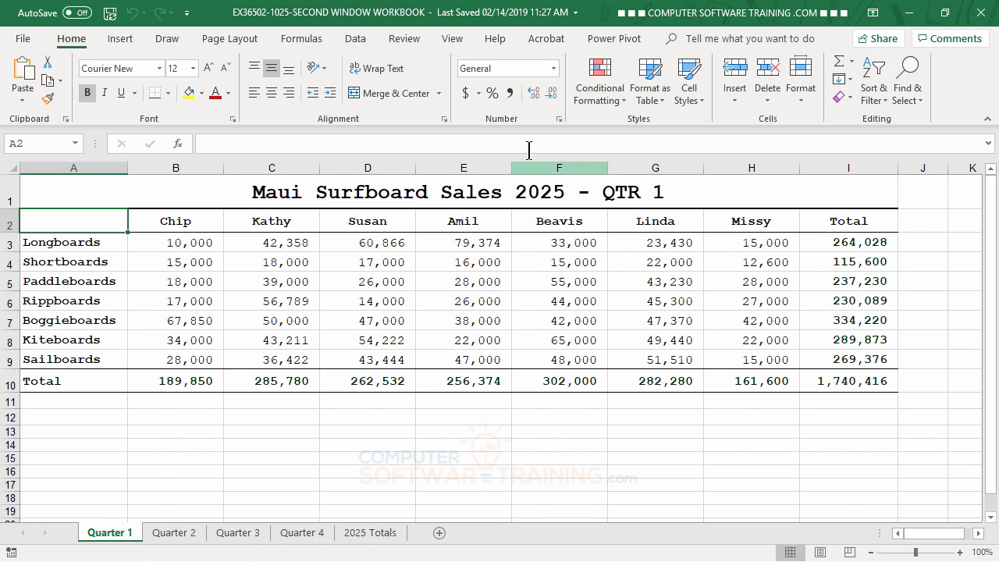
click(456, 43)
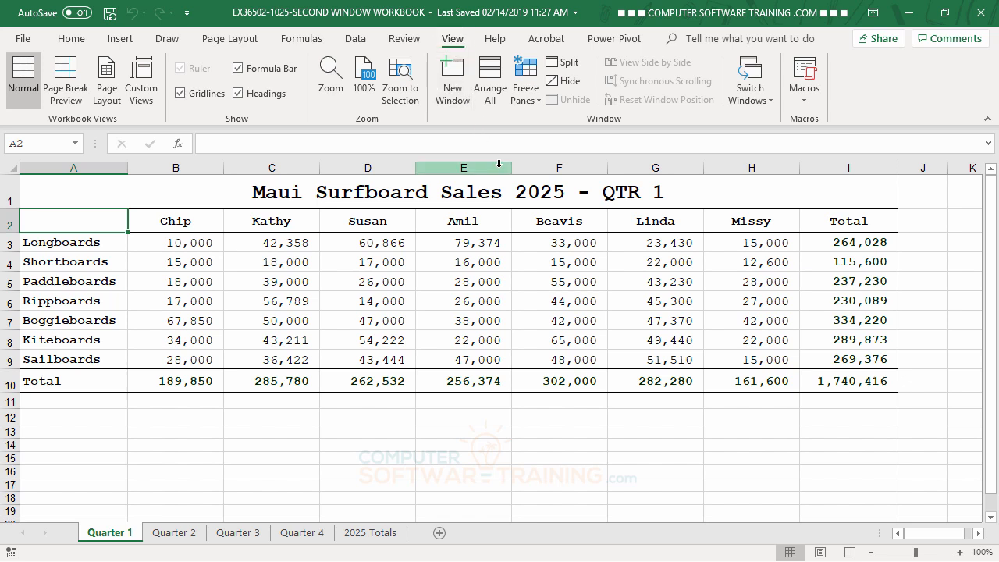
click(458, 75)
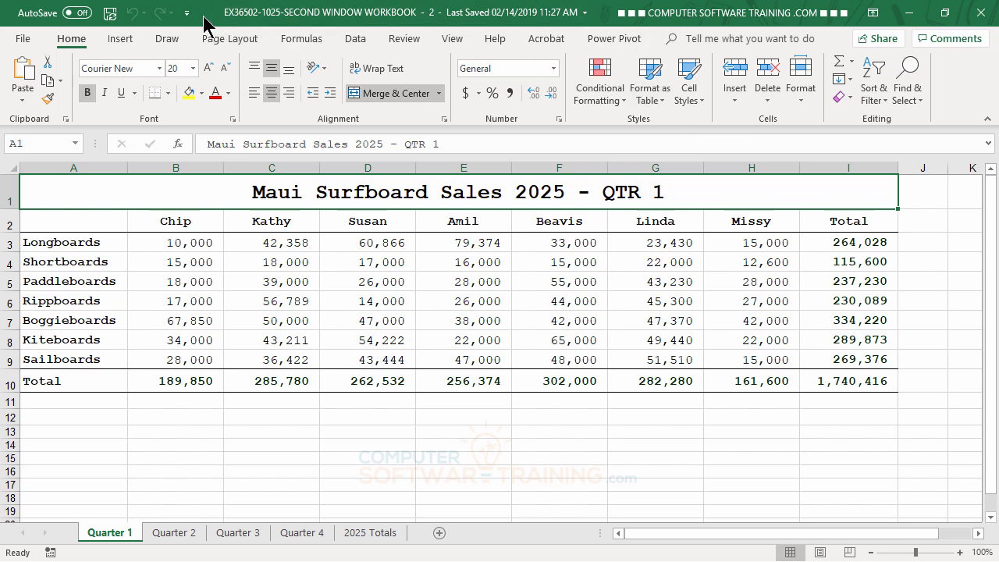
drag(209, 24, 626, 31)
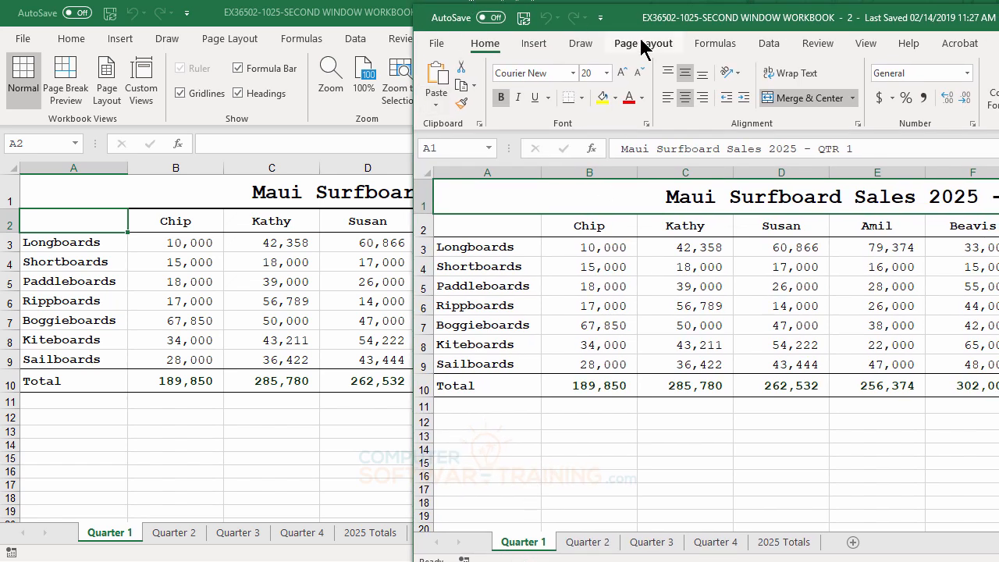
drag(629, 31, 634, 36)
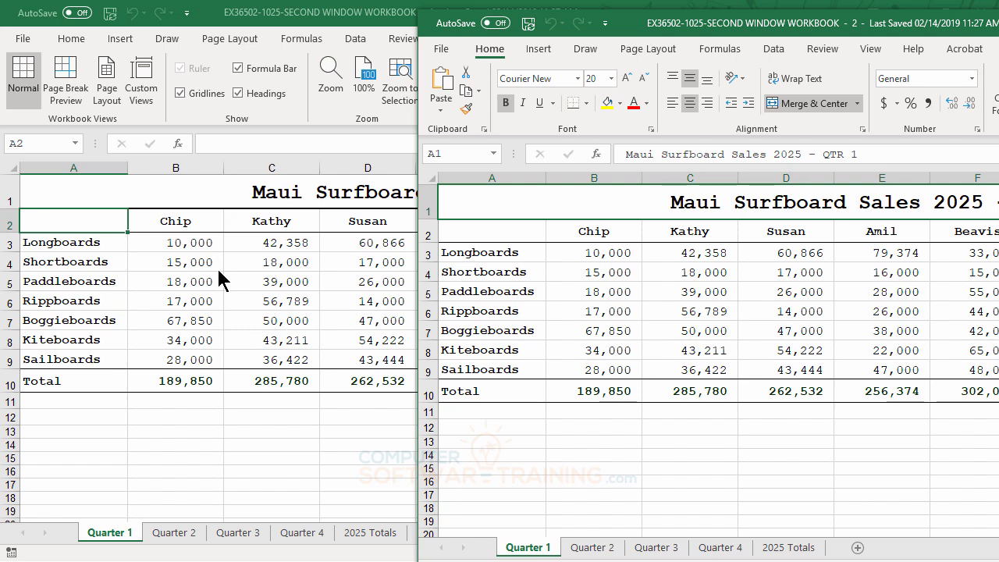
Browse the Quarter 2, Quarter 3 and Quarter 4 sheets in the second window, ending on Quarter 2
click(600, 549)
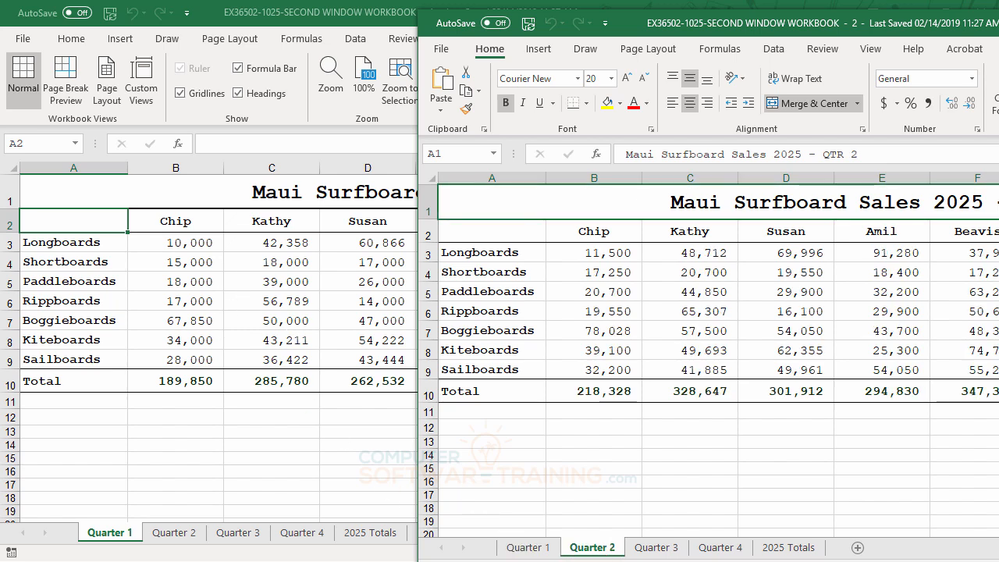
click(666, 552)
click(718, 549)
click(644, 549)
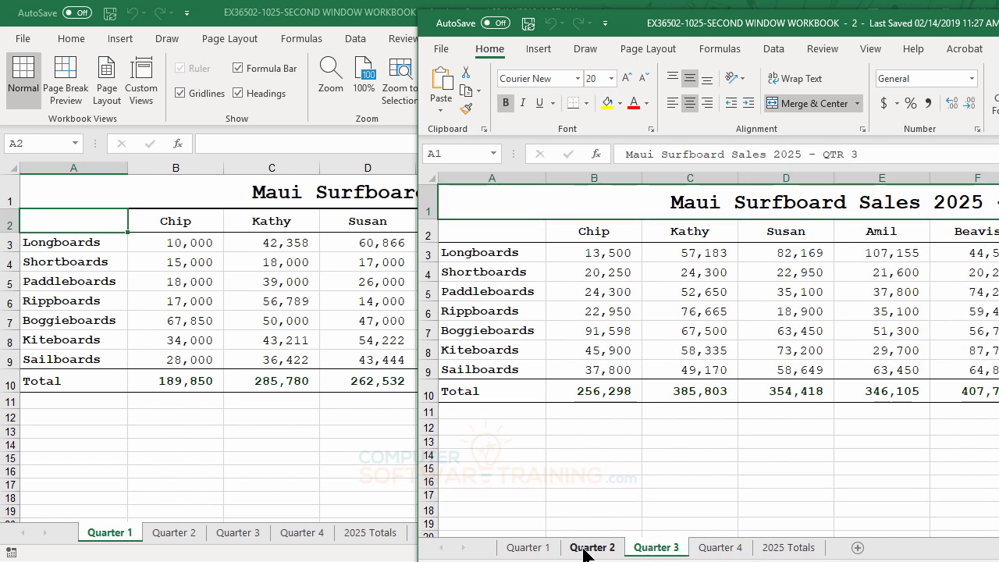
click(587, 549)
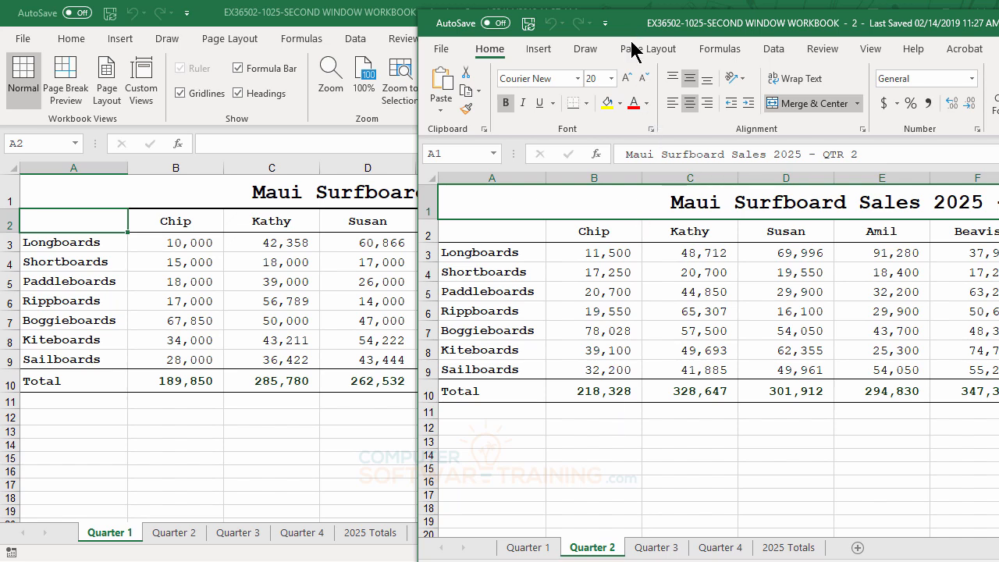
Restore the second workbook window from full screen and resize it to cover about the left half of the screen
drag(632, 39, 231, 22)
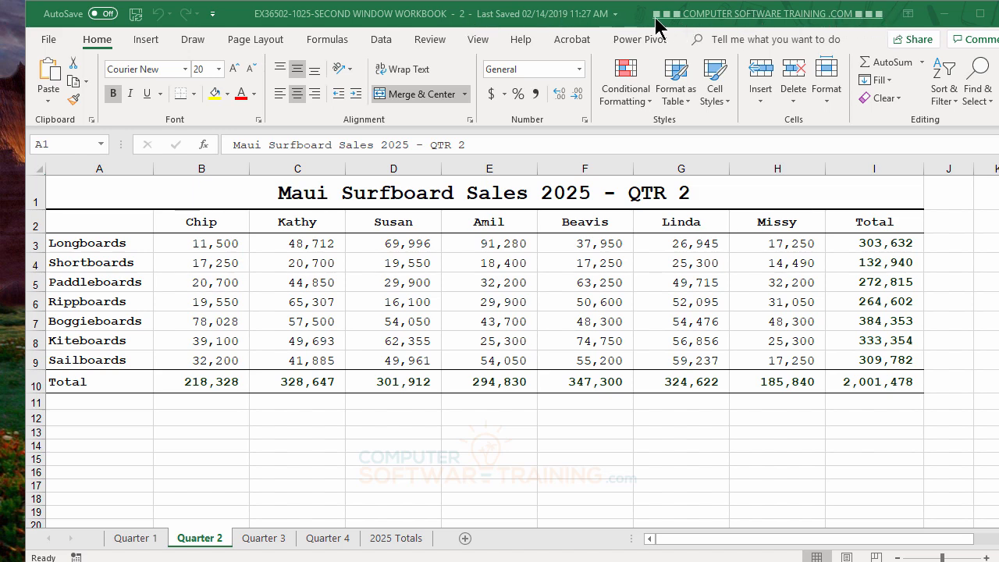
mouse_move(633, 20)
mouse_down()
mouse_move(603, 26)
mouse_move(617, 20)
mouse_up()
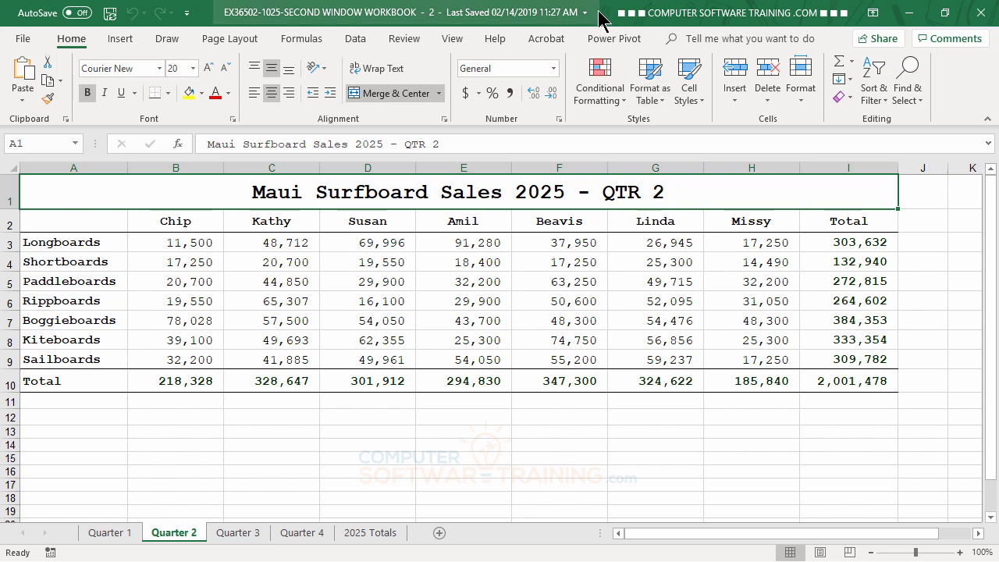
drag(601, 15, 582, 35)
drag(978, 125, 635, 118)
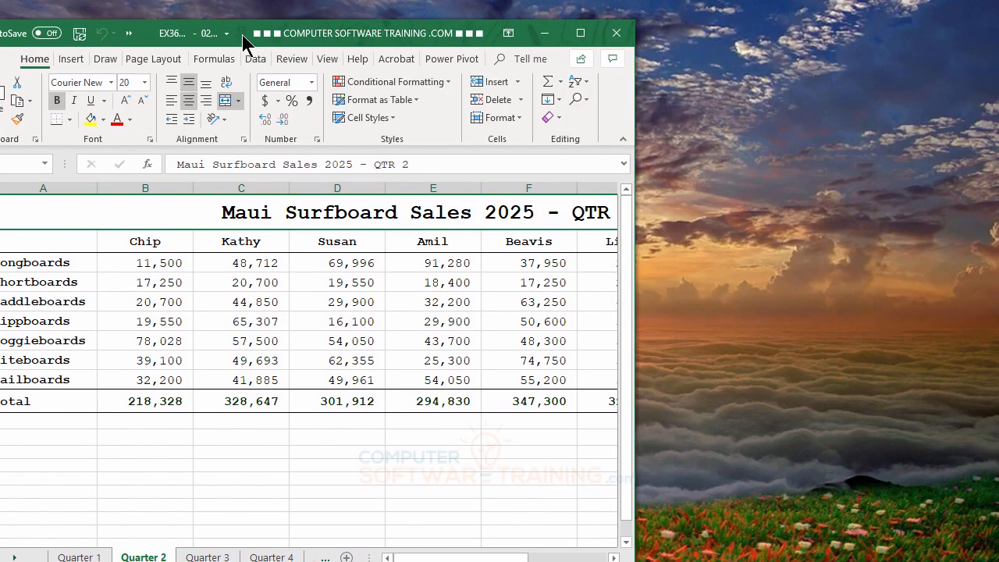
drag(247, 34, 274, 15)
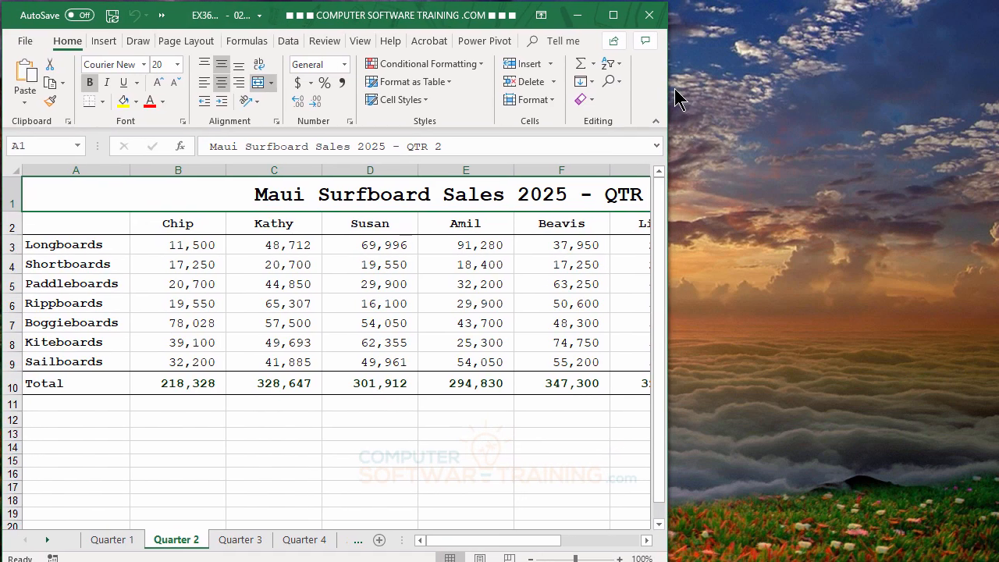
drag(669, 87, 484, 88)
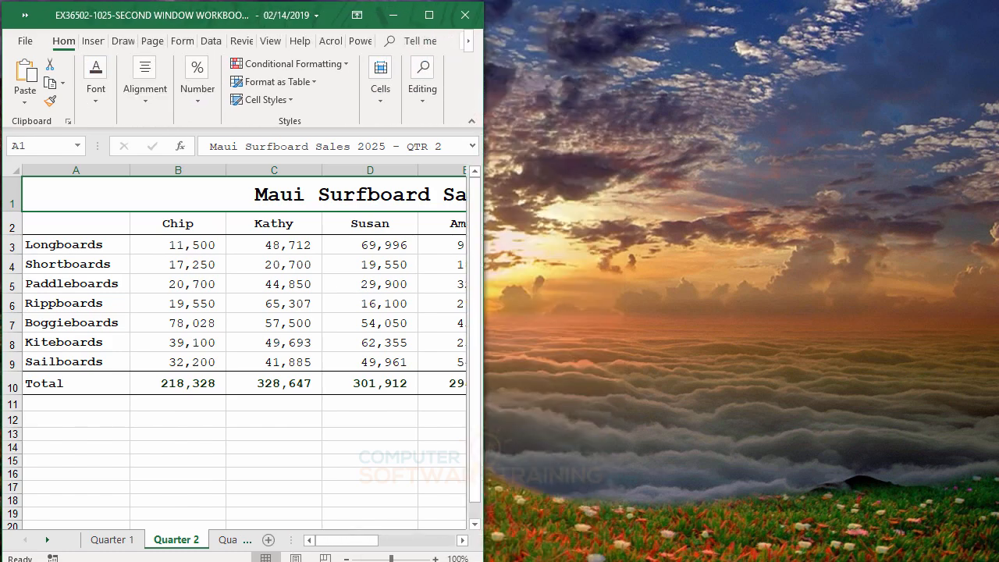
Place the original workbook window beside the second one and narrow it to fit the right half of the screen
drag(998, 53, 995, 19)
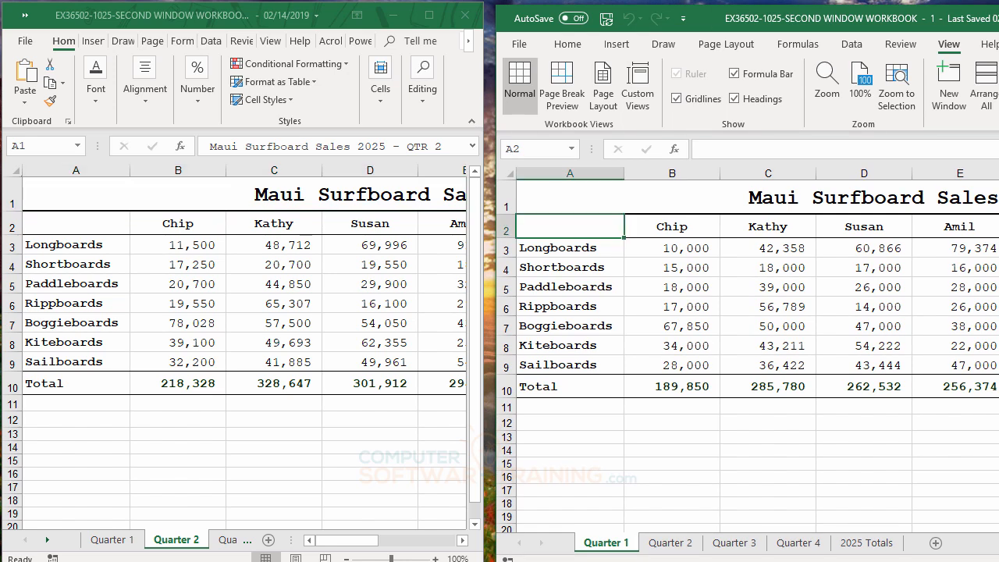
drag(998, 122, 985, 122)
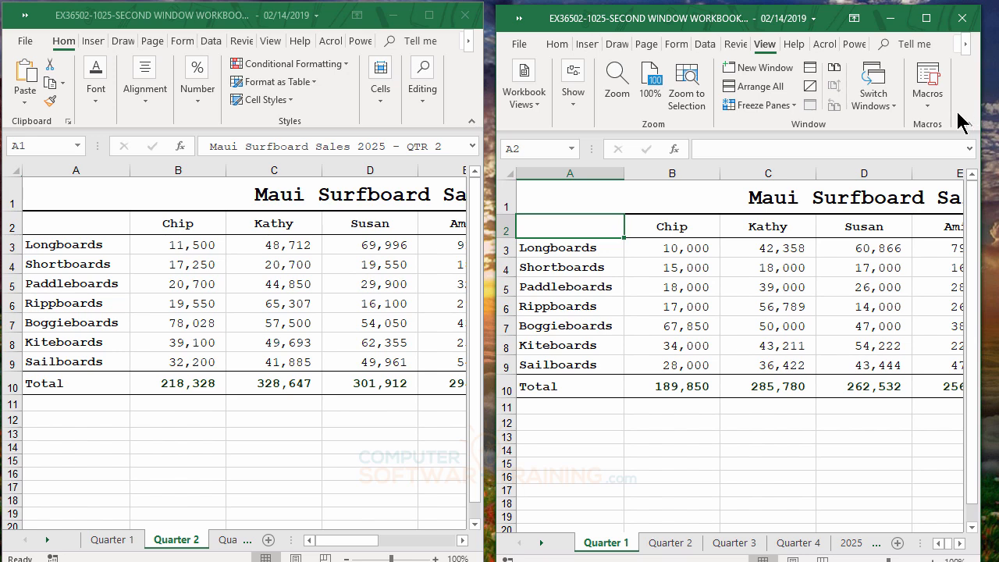
mouse_move(832, 31)
mouse_down()
mouse_move(836, 13)
mouse_move(871, 27)
mouse_move(836, 18)
mouse_up()
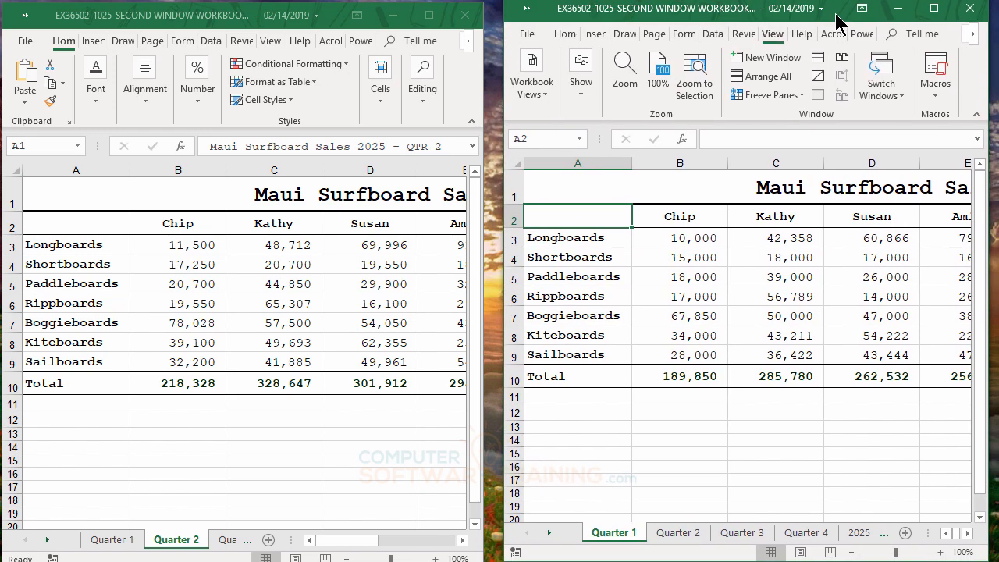
Show the Quarter 1 sheet in the second window and the Quarter 2 sheet in the original window for comparison
click(117, 545)
click(117, 540)
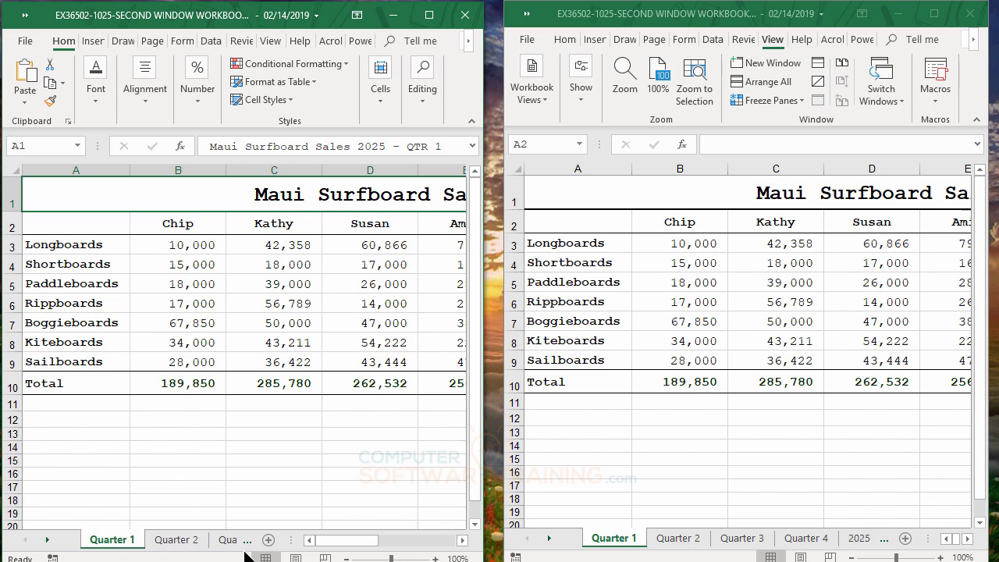
click(673, 540)
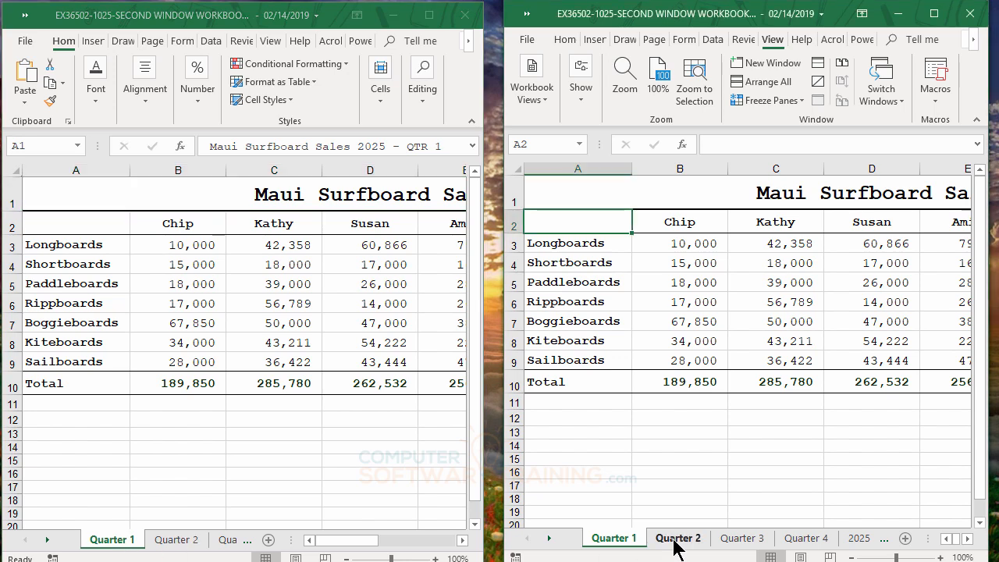
click(676, 538)
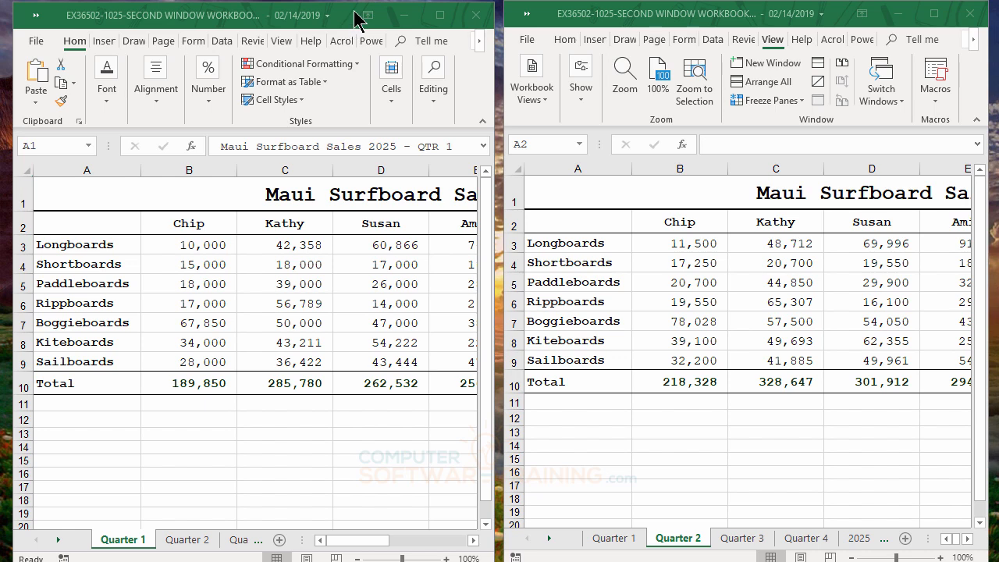
Snap the second window to the screen's left edge at full height and adjust the original window to fill the space beside it
drag(355, 17, 3, 32)
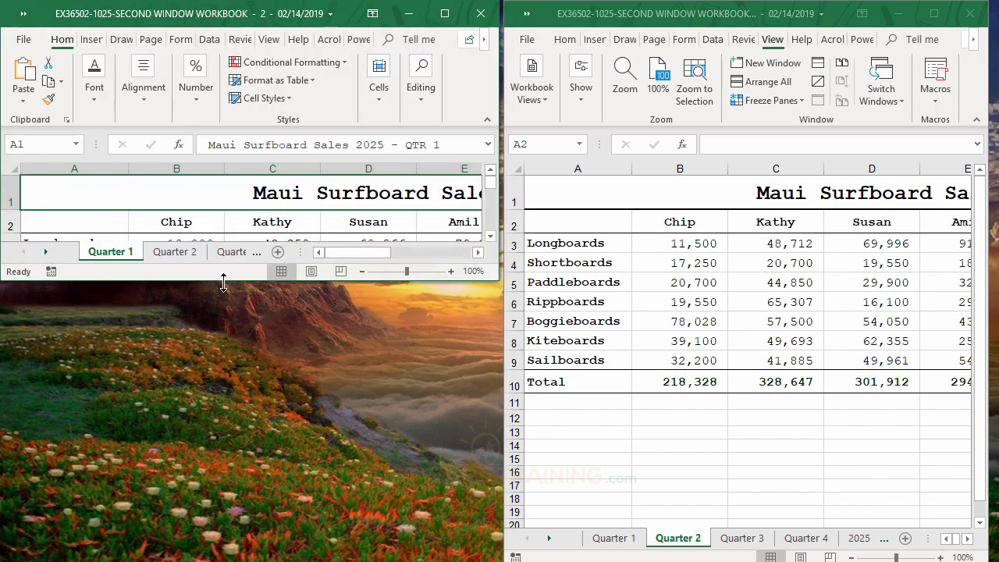
drag(223, 283, 195, 555)
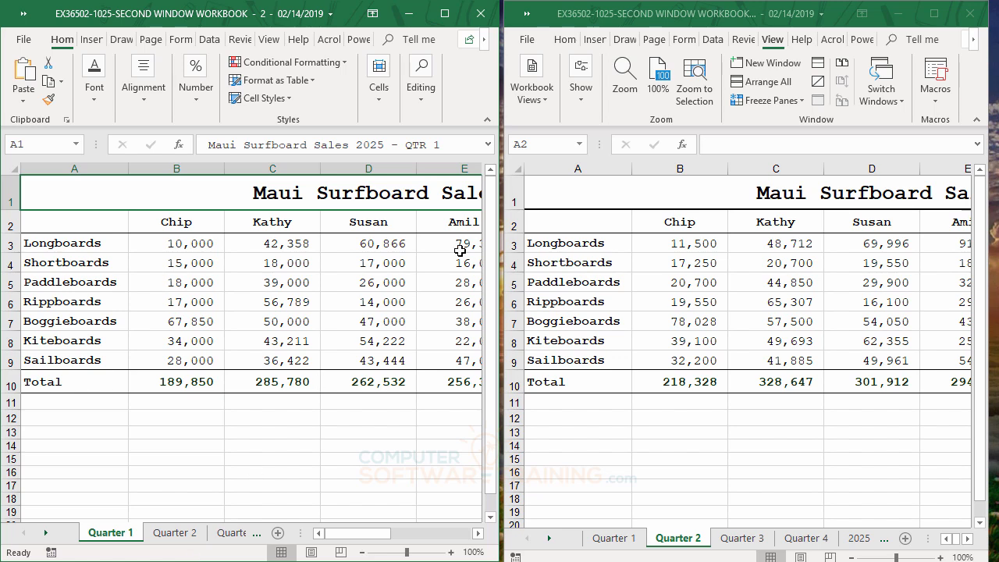
mouse_move(840, 22)
mouse_down()
mouse_move(853, 26)
mouse_move(839, 24)
mouse_up()
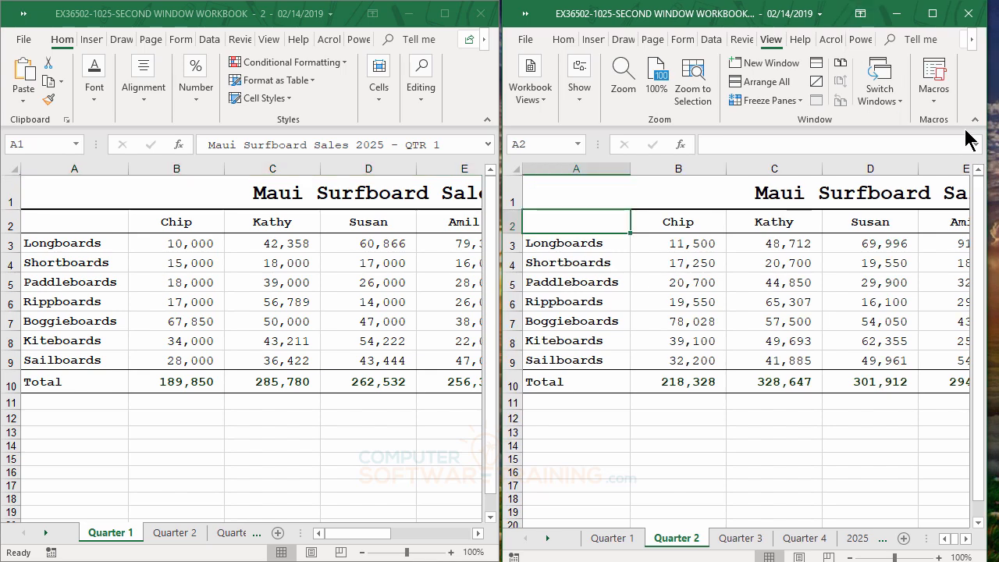
drag(990, 94, 992, 95)
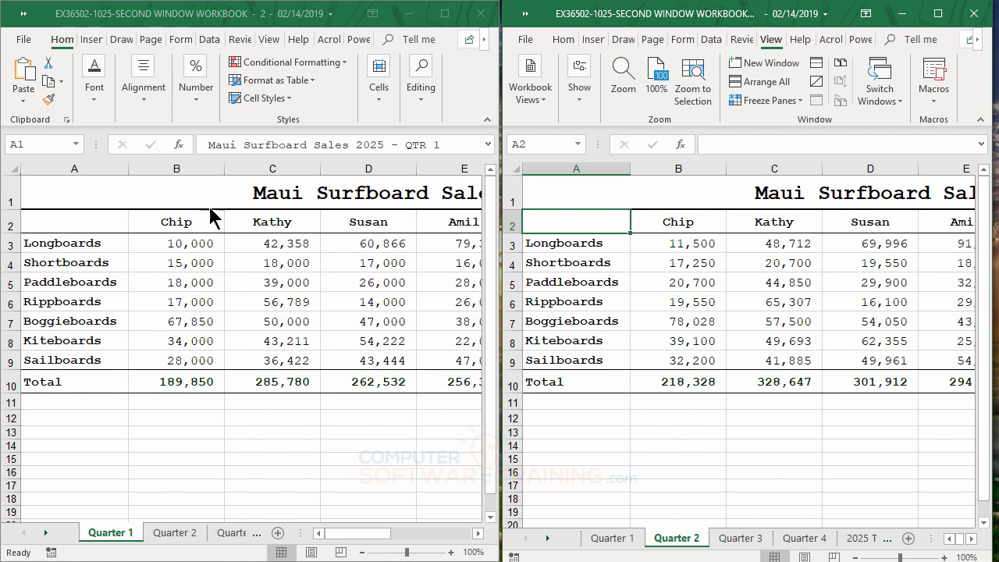
Switch the second window to the Quarter 2 sheet and the original window to the Quarter 3 sheet
click(166, 536)
click(167, 534)
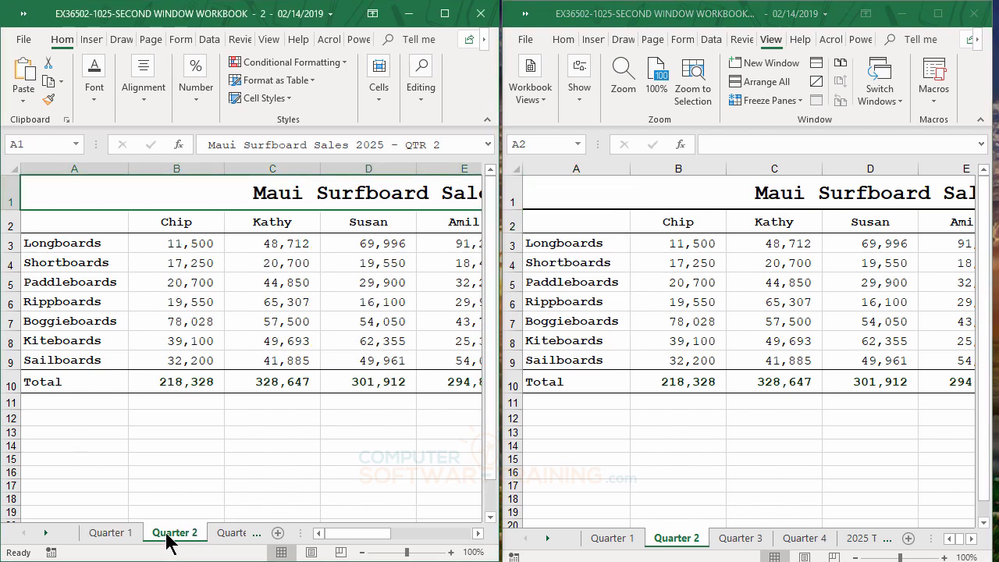
click(755, 539)
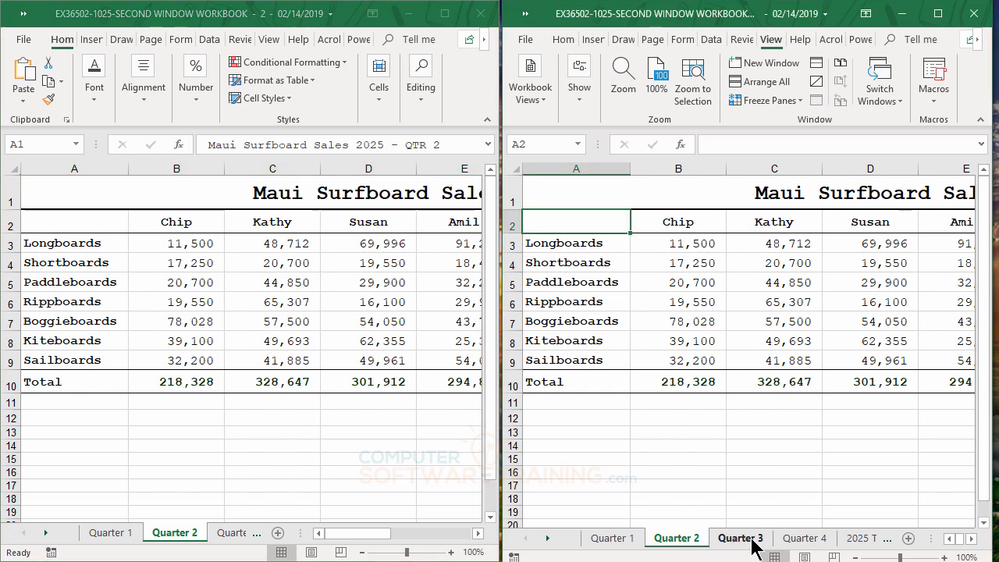
click(754, 539)
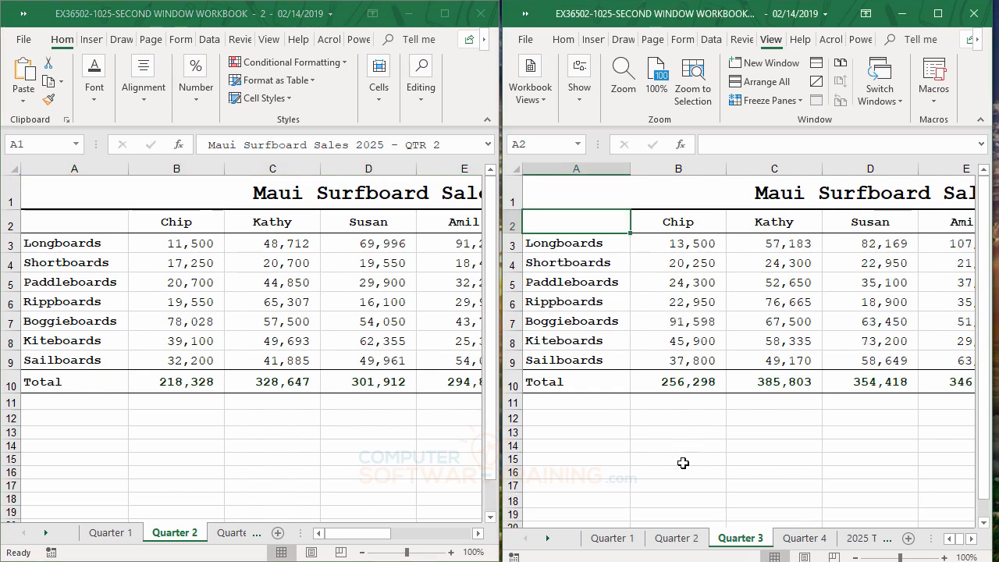
Enter "Cat" in cell B14 of the Quarter 3 sheet and move it to cell C13 of Quarter 2 in the other window
click(367, 446)
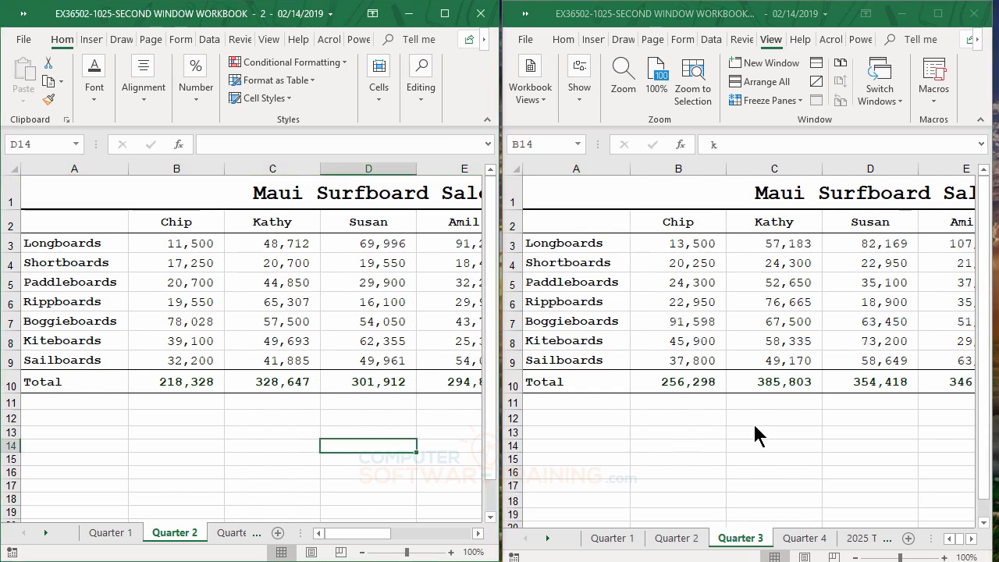
click(672, 451)
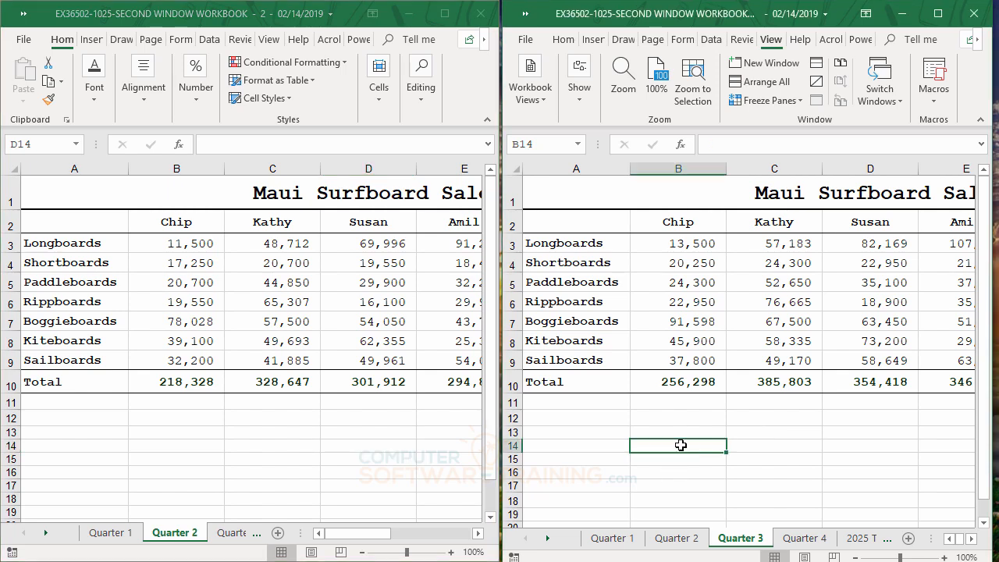
text(Cat)
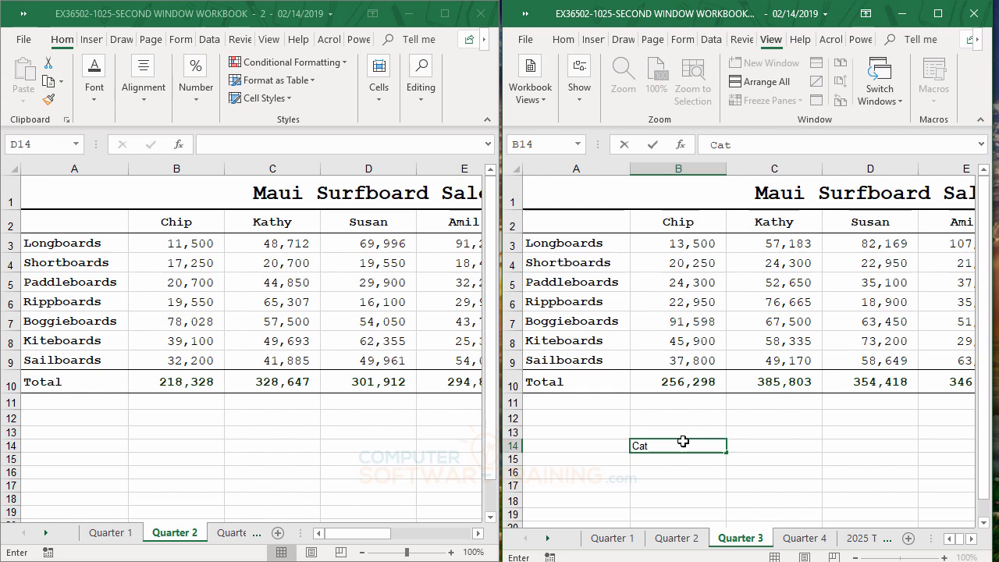
key(Return)
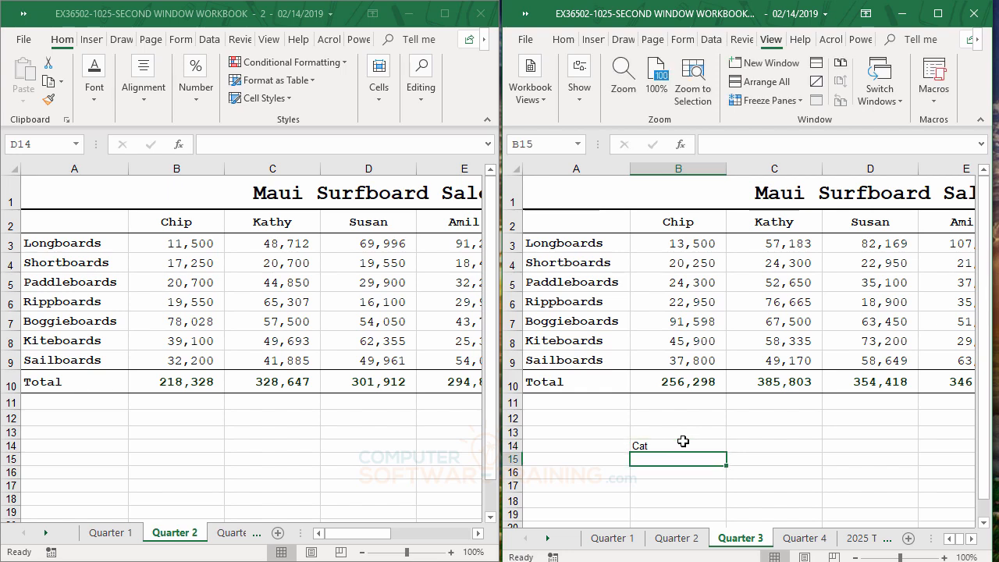
click(670, 447)
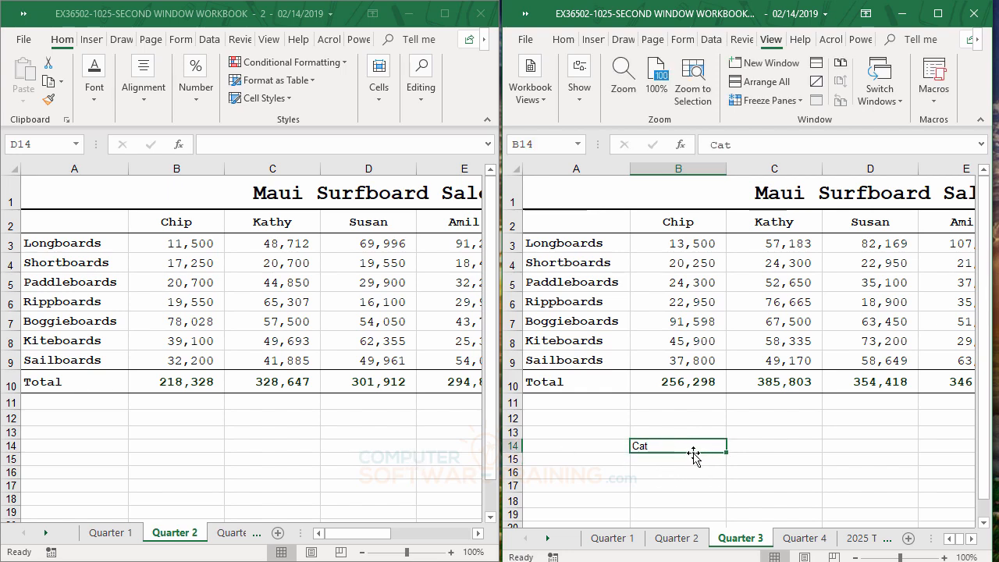
drag(693, 454, 305, 429)
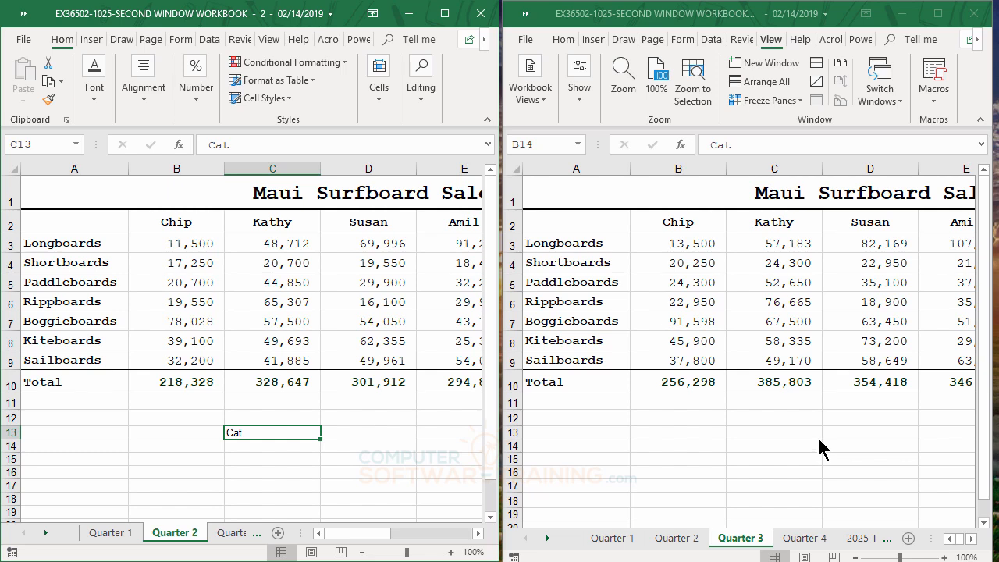
Close the second workbook window and maximize the remaining one
click(482, 14)
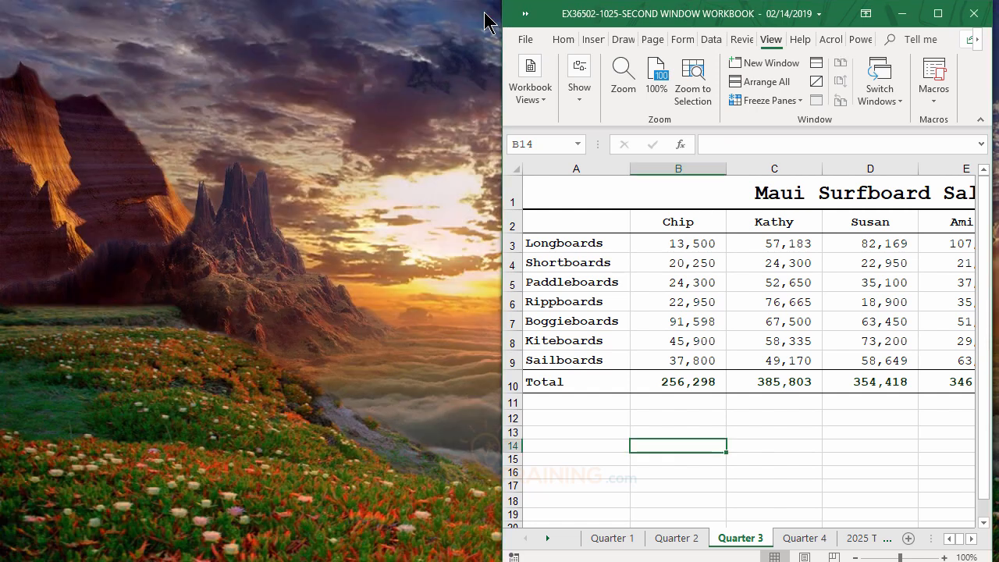
double_click(843, 17)
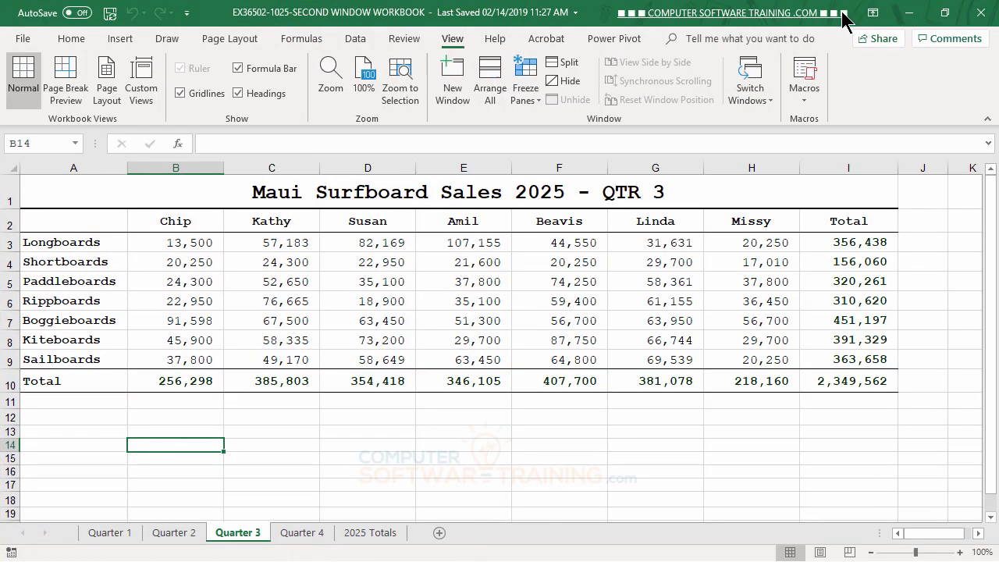